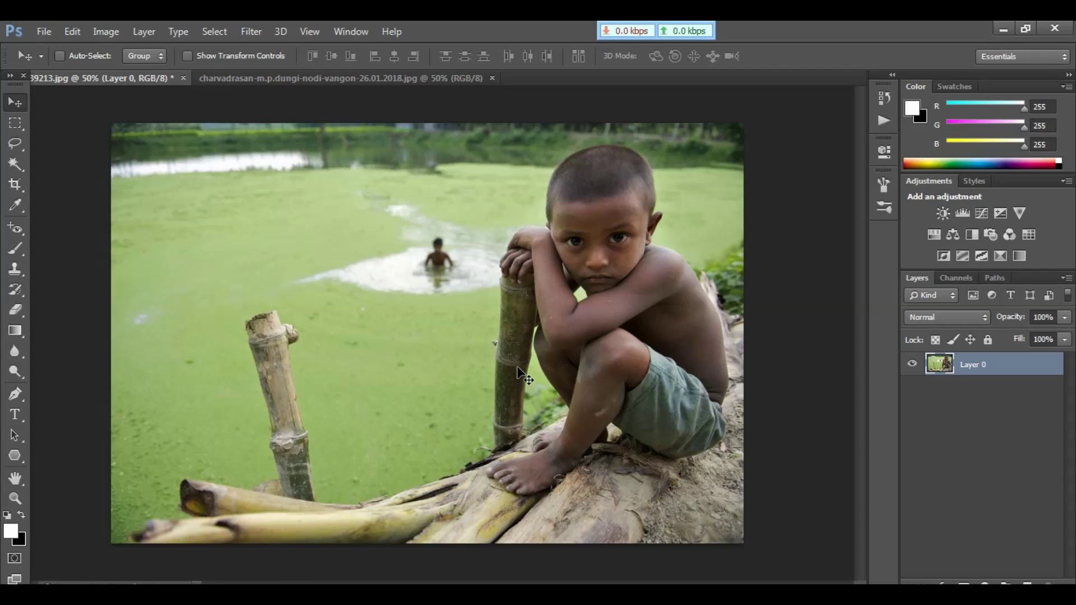
Zoom in on the boy-by-the-pond photo, then zoom back out to fit it.
{"action": "key", "text": "ctrl+plus"}
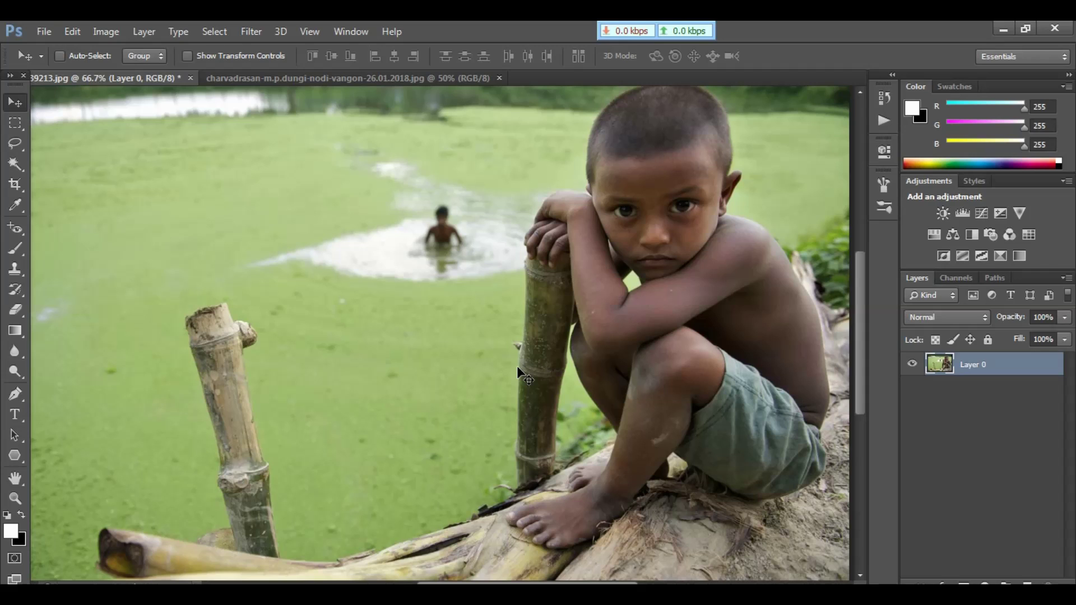
{"action": "key", "text": "ctrl+minus"}
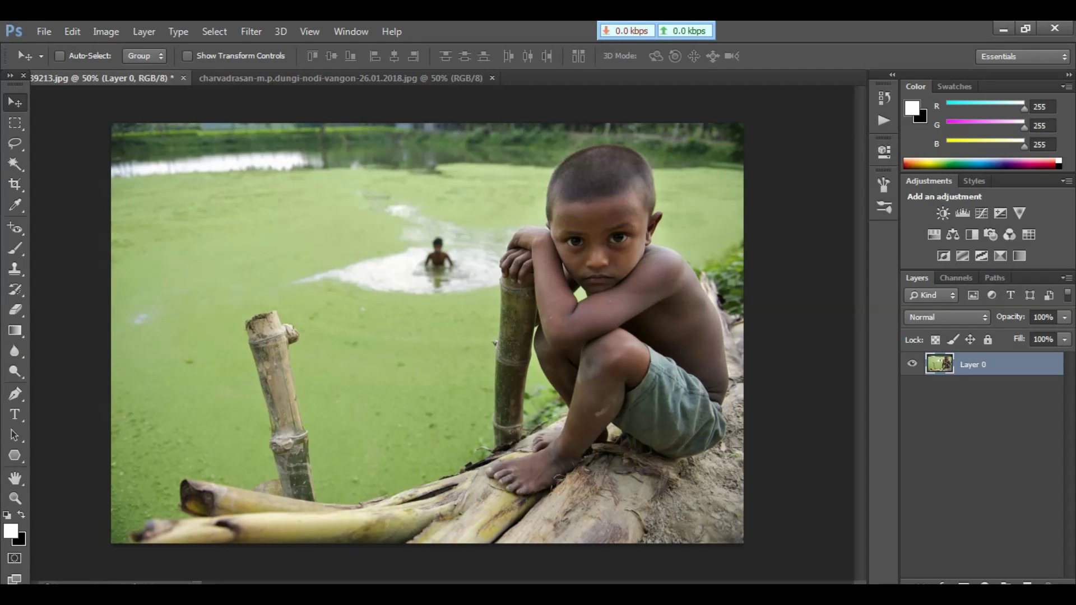
Trace a Pen path along the banana stalks, up the bamboo and around the boy's head.
{"action": "key", "text": "p"}
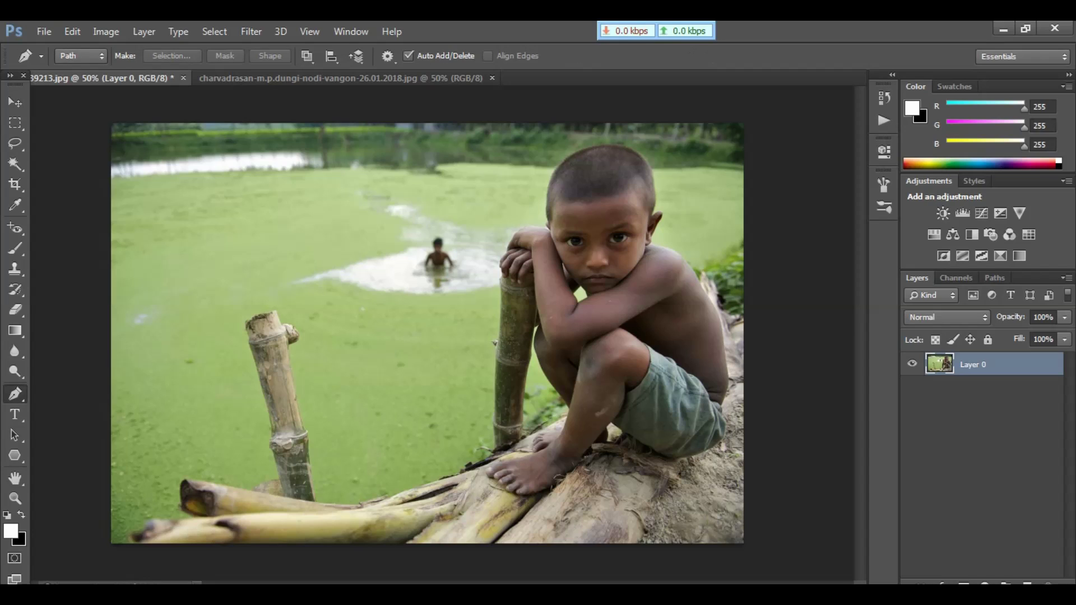
{"action": "left_click", "coordinate": [128, 552]}
{"action": "left_click", "coordinate": [147, 527]}
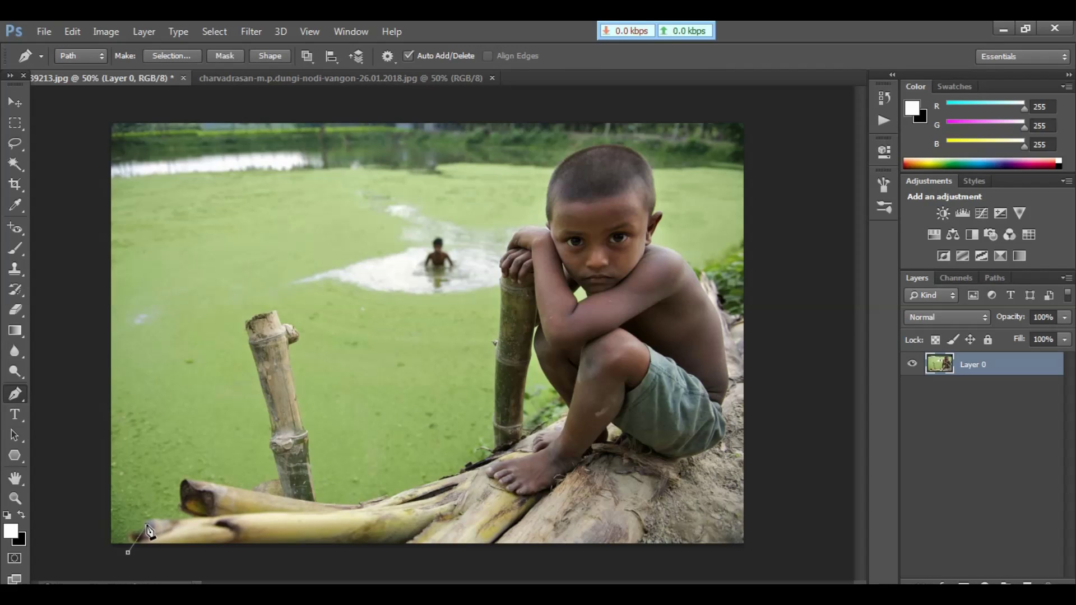
{"action": "left_click_drag", "start_coordinate": [189, 517], "coordinate": [203, 474]}
{"action": "left_click_drag", "start_coordinate": [365, 503], "coordinate": [411, 493]}
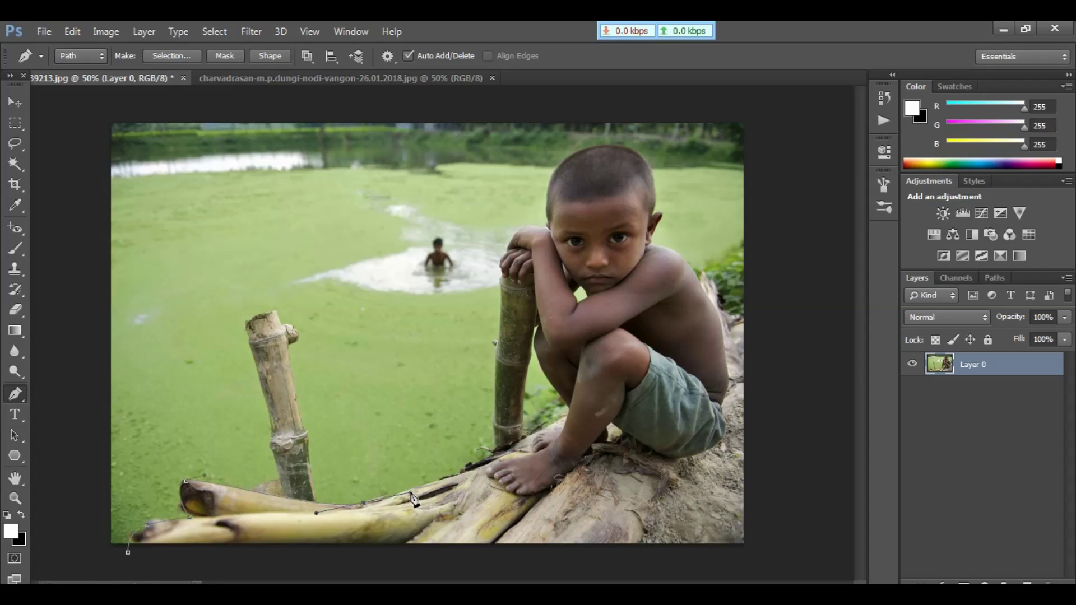
{"action": "left_click", "coordinate": [496, 451]}
{"action": "left_click_drag", "start_coordinate": [507, 252], "coordinate": [547, 227]}
{"action": "left_click_drag", "start_coordinate": [587, 150], "coordinate": [643, 137]}
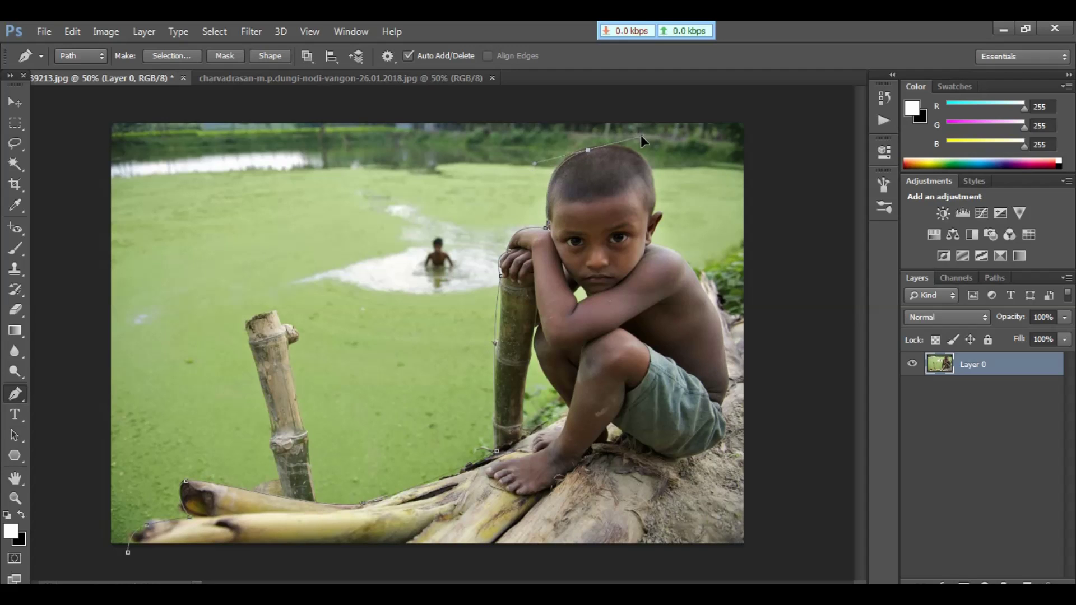
{"action": "left_click_drag", "start_coordinate": [653, 215], "coordinate": [644, 269]}
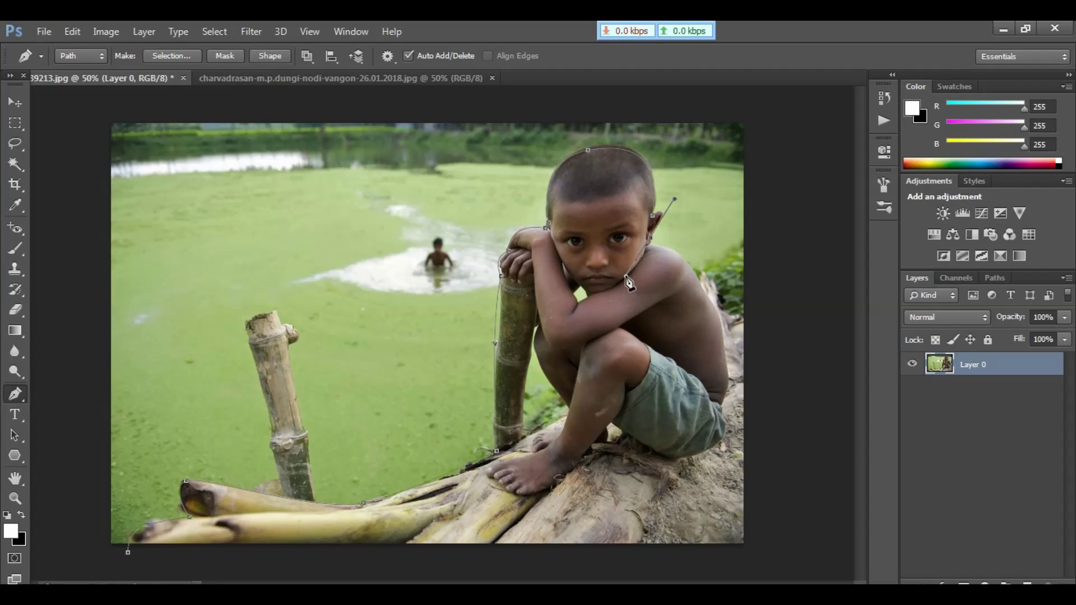
{"action": "left_click", "coordinate": [654, 243]}
{"action": "left_click", "coordinate": [749, 316]}
Extend the path around the canvas outside the photo and convert it into a selection.
{"action": "key", "text": "ctrl+minus"}
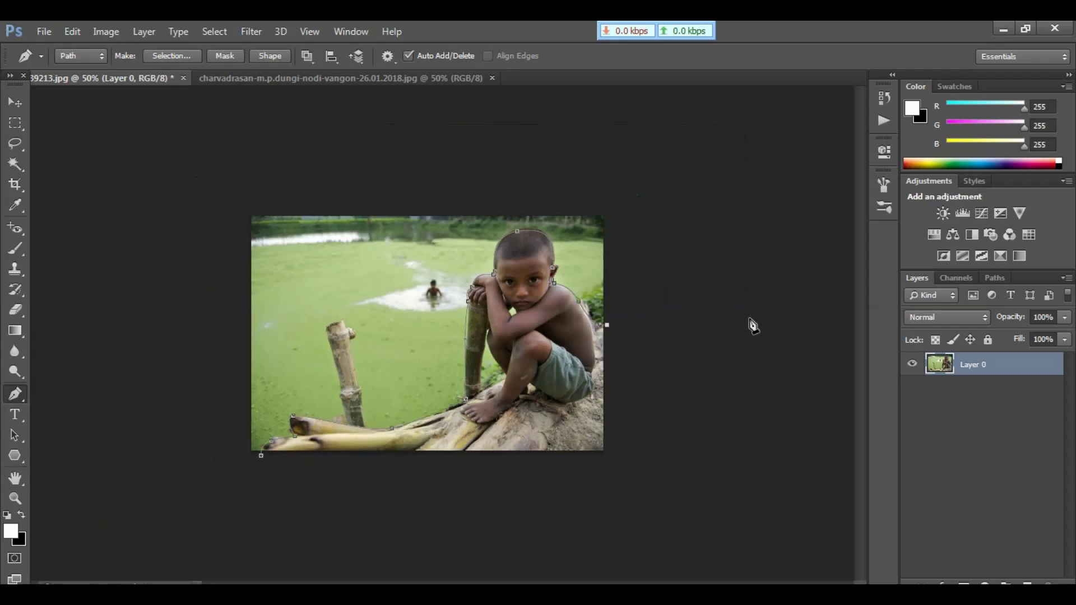
{"action": "left_click", "coordinate": [618, 161]}
{"action": "left_click", "coordinate": [289, 160]}
{"action": "left_click", "coordinate": [178, 215]}
{"action": "left_click", "coordinate": [181, 474]}
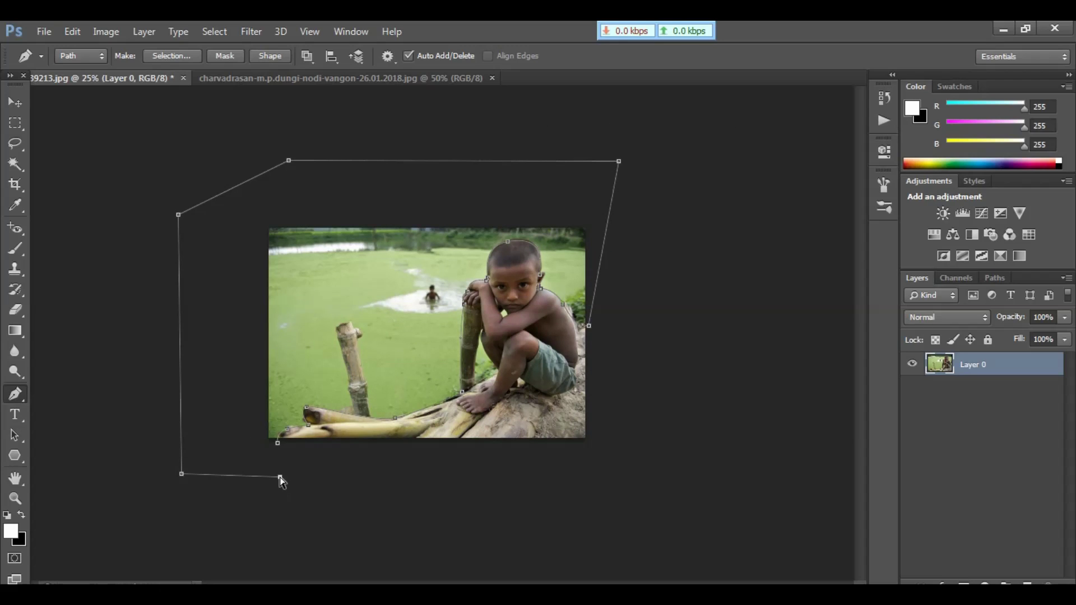
{"action": "key", "text": "ctrl+Return"}
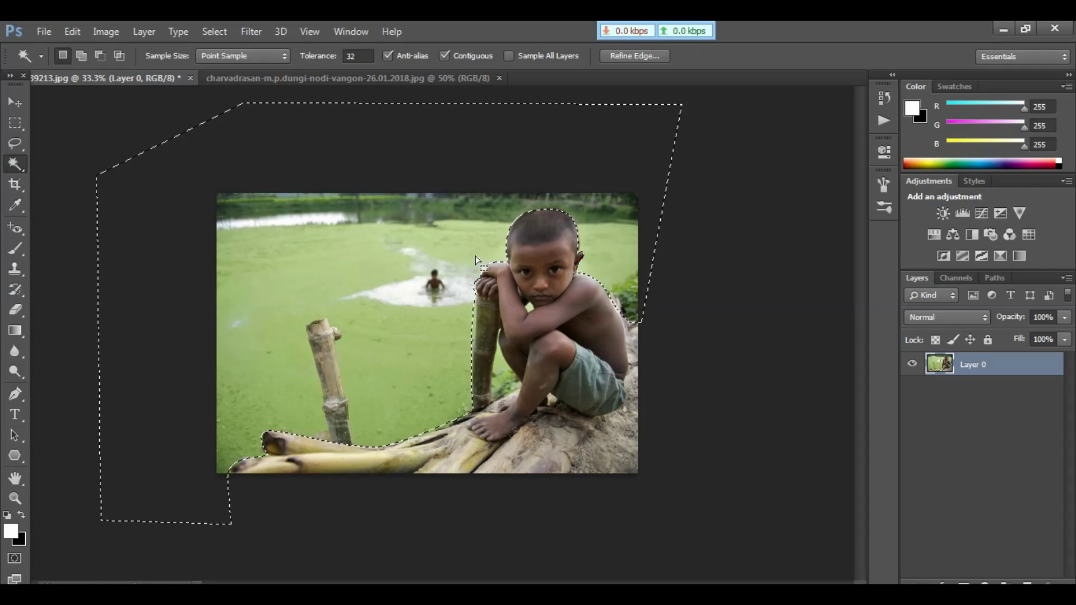
Feather the selection by 3 pixels and delete the green pond background.
{"action": "right_click", "coordinate": [379, 244]}
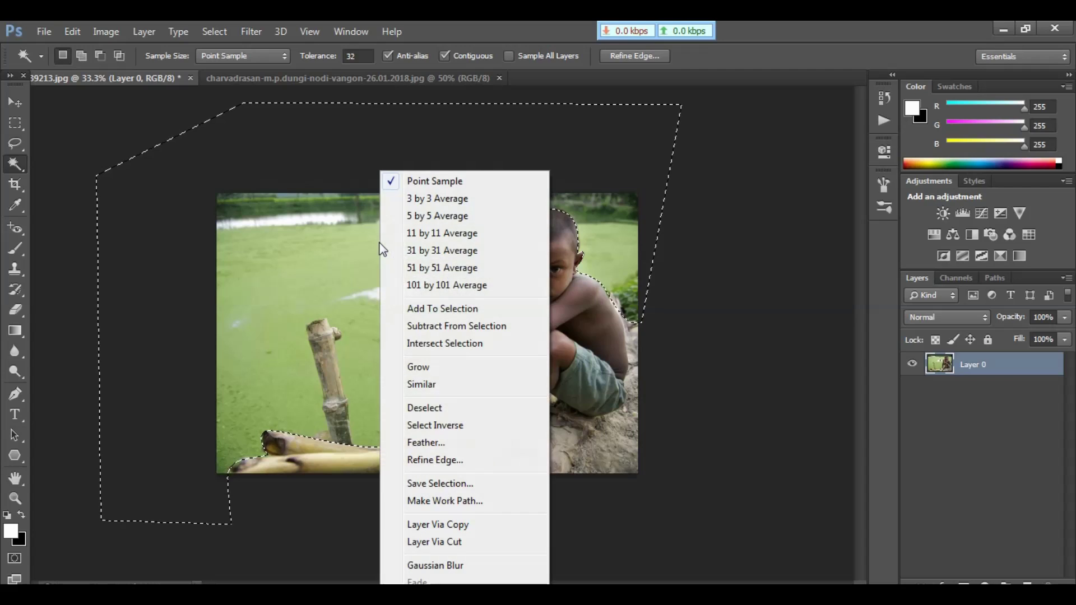
{"action": "left_click", "coordinate": [425, 443]}
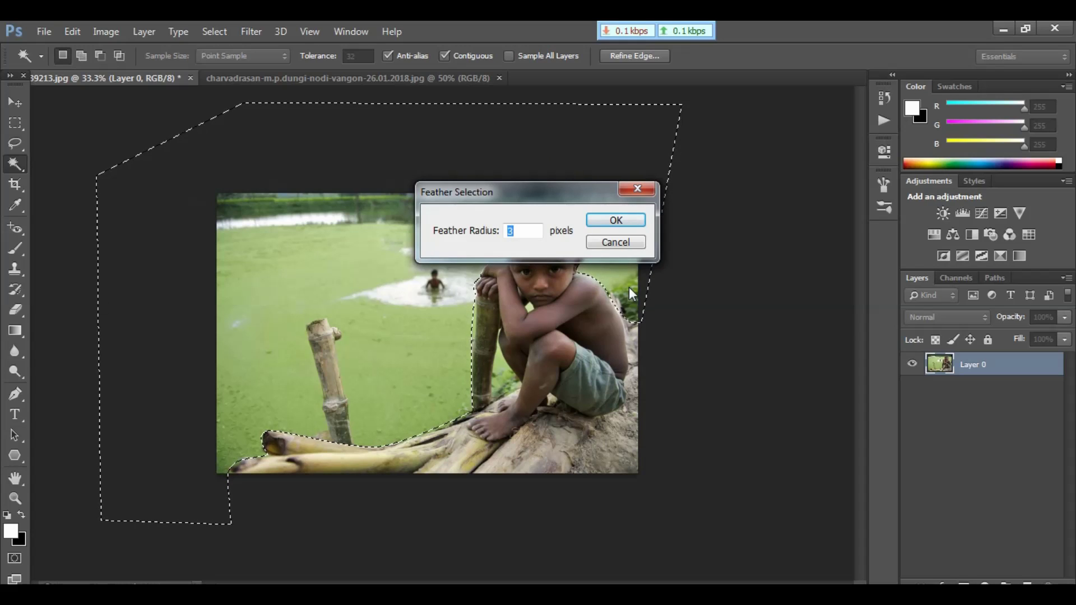
{"action": "left_click", "coordinate": [636, 219]}
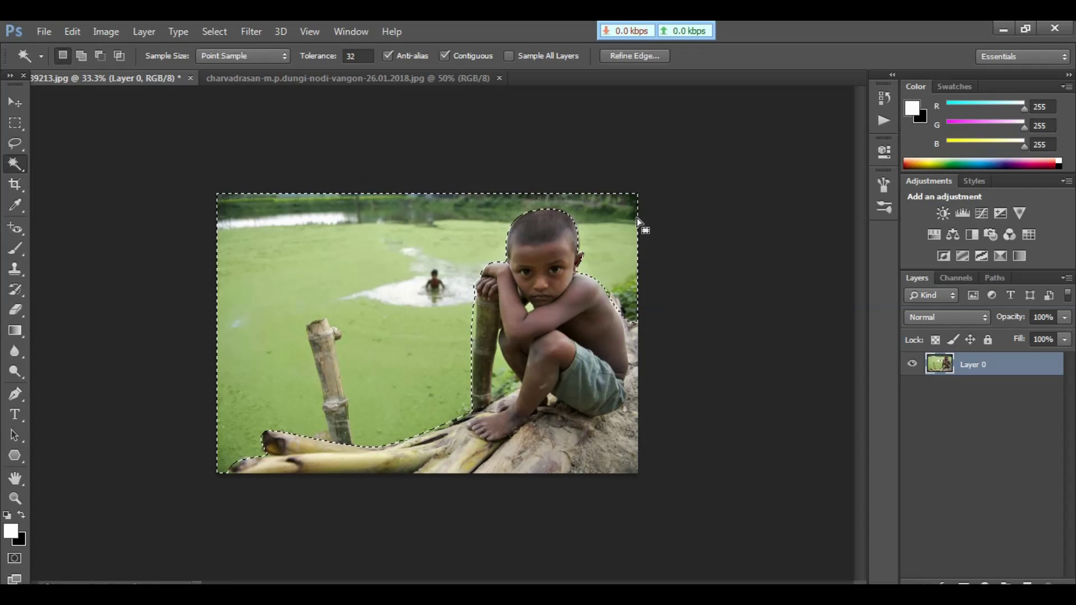
{"action": "key", "text": "Delete"}
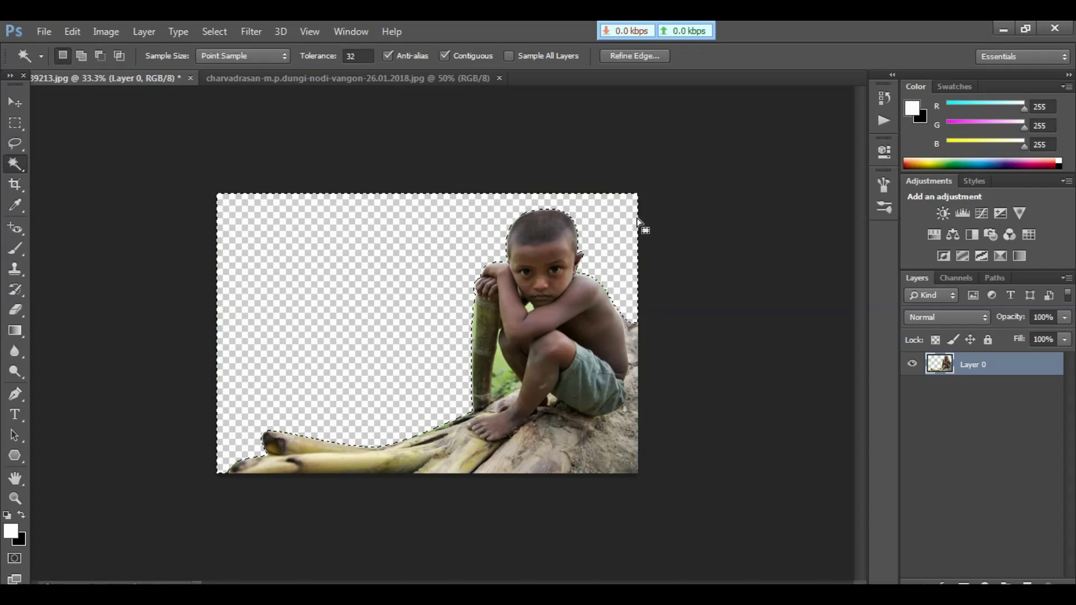
Deselect, zoom to the boy's legs, and trace a Pen path down the bamboo's right edge.
{"action": "key", "text": "ctrl+d"}
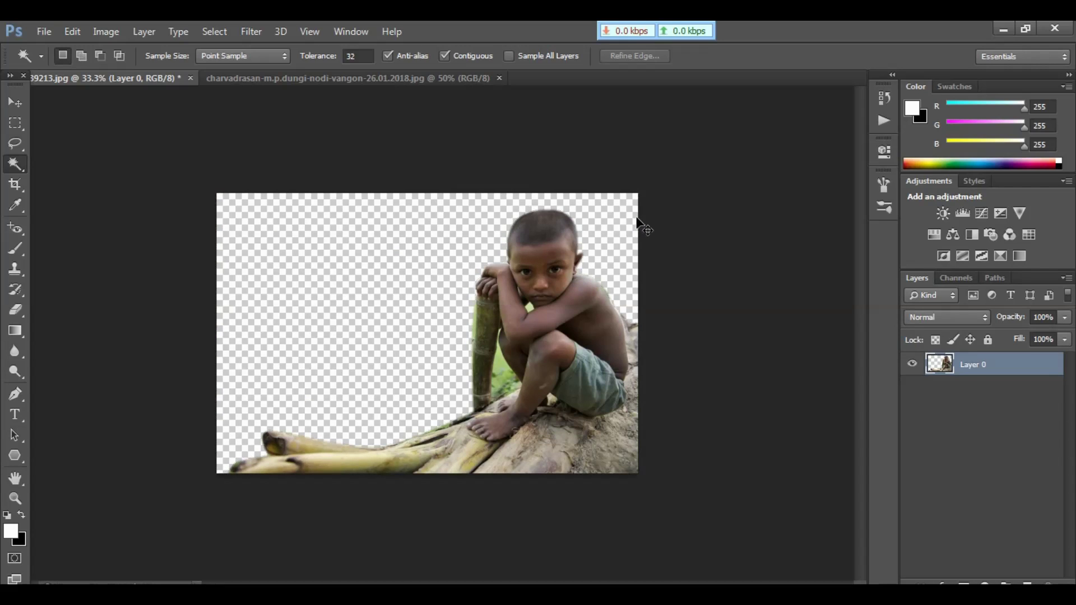
{"action": "key", "text": "ctrl+plus"}
{"action": "key", "text": "ctrl+plus"}
{"action": "key", "text": "ctrl+plus"}
{"action": "key", "text": "ctrl+plus"}
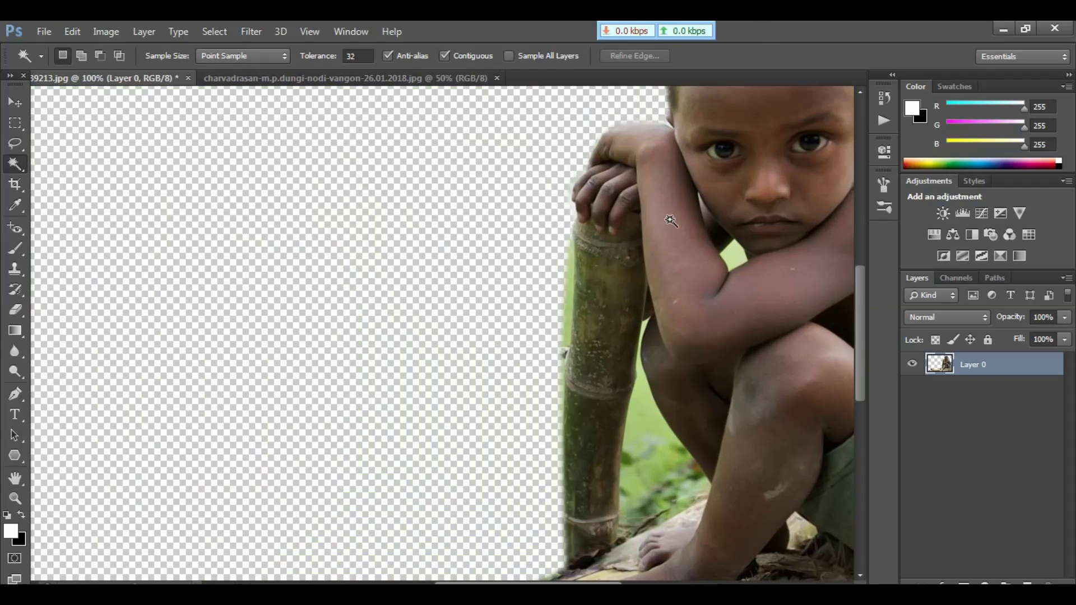
{"action": "left_click_drag", "start_coordinate": [684, 283], "coordinate": [497, 215]}
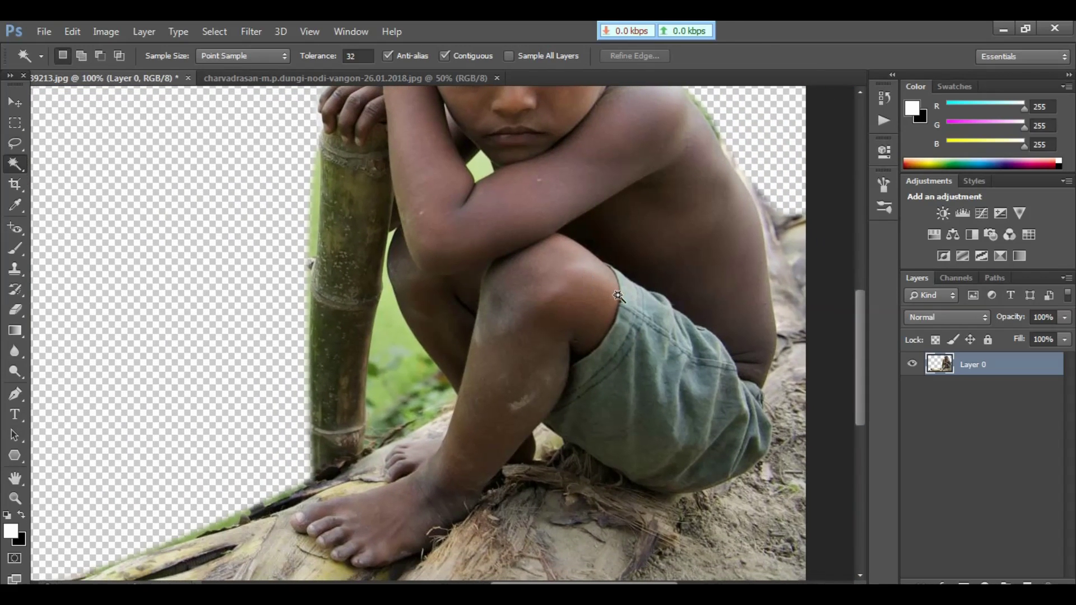
{"action": "key", "text": "p"}
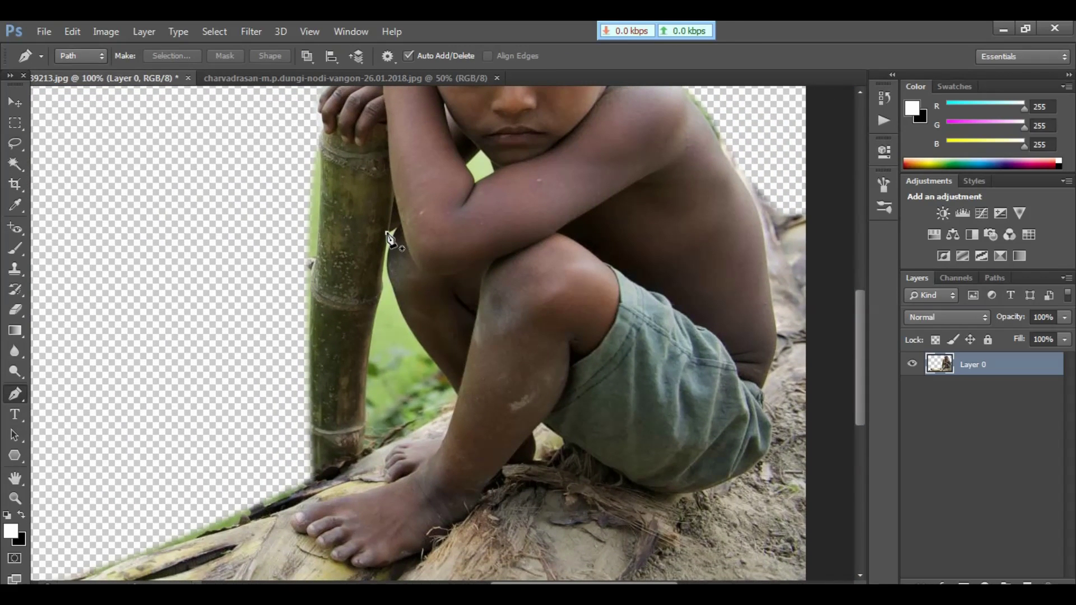
{"action": "left_click", "coordinate": [386, 232]}
{"action": "left_click", "coordinate": [382, 279]}
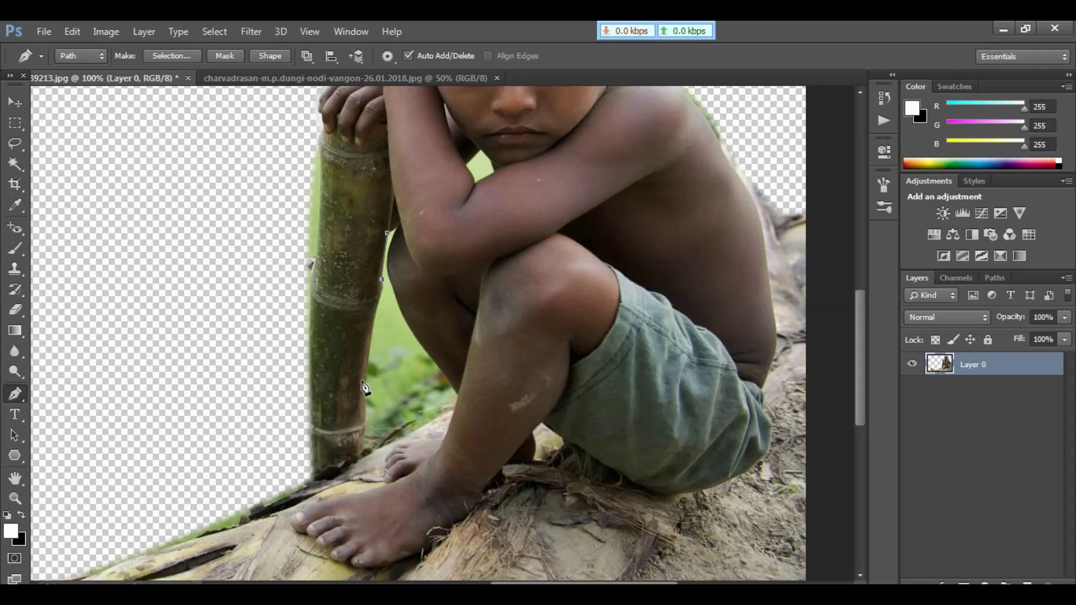
{"action": "left_click", "coordinate": [361, 381]}
{"action": "left_click", "coordinate": [365, 447]}
Close the path up the shin to the knee and convert it into a selection.
{"action": "left_click", "coordinate": [456, 404]}
{"action": "left_click", "coordinate": [455, 391]}
{"action": "left_click_drag", "start_coordinate": [390, 270], "coordinate": [386, 218]}
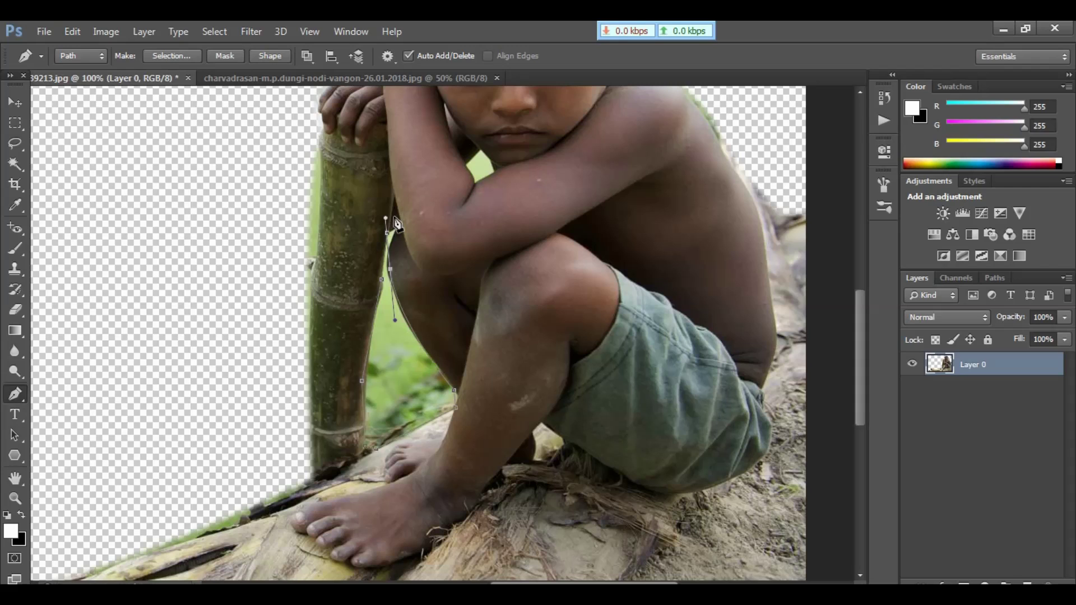
{"action": "left_click", "coordinate": [391, 233], "text": "alt"}
{"action": "left_click", "coordinate": [390, 233], "text": "alt"}
{"action": "key", "text": "ctrl+Return"}
Feather the selection by 3 pixels, delete the green patch, and deselect.
{"action": "key", "text": "w"}
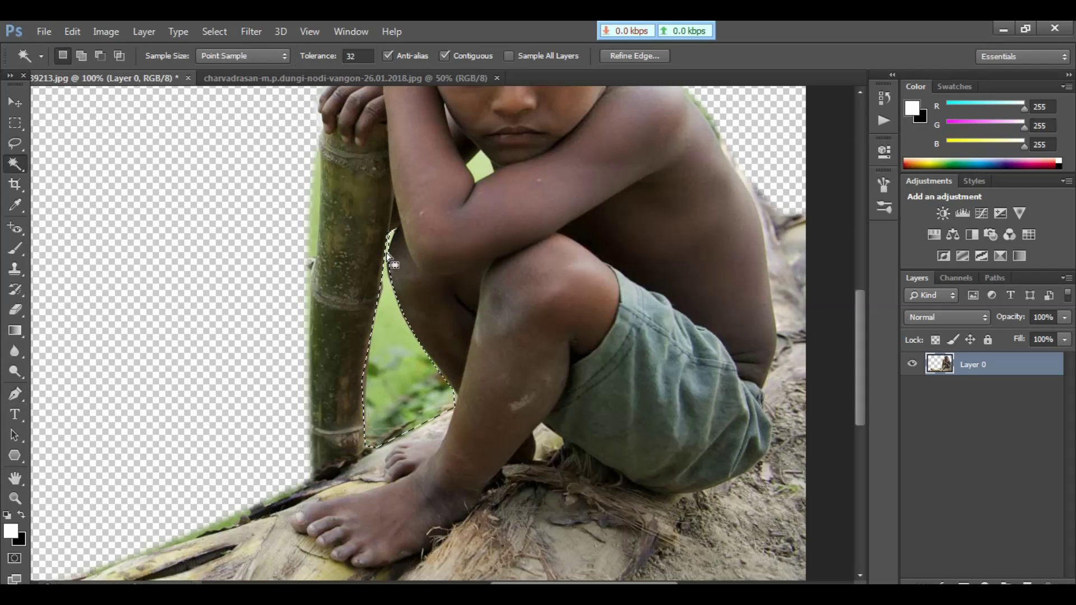
{"action": "right_click", "coordinate": [385, 345]}
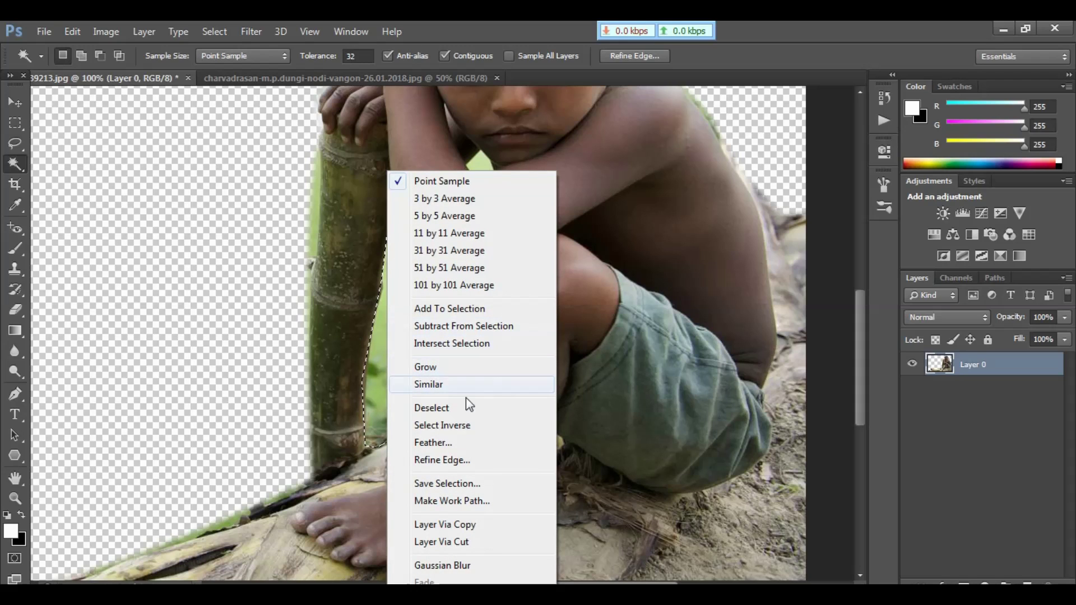
{"action": "left_click", "coordinate": [432, 442]}
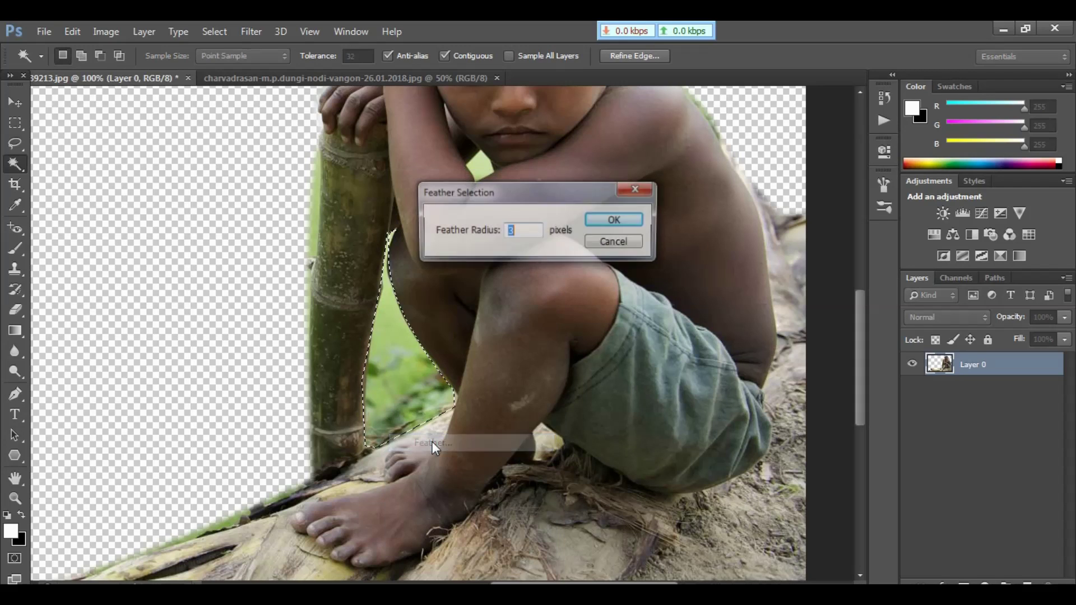
{"action": "key", "text": "Return"}
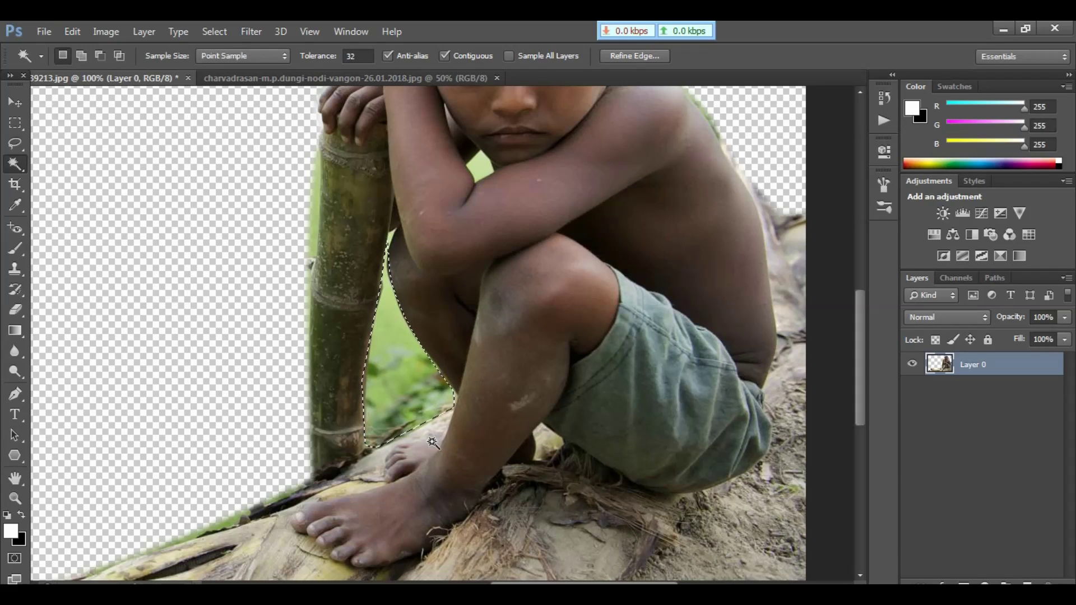
{"action": "key", "text": "ctrl+minus"}
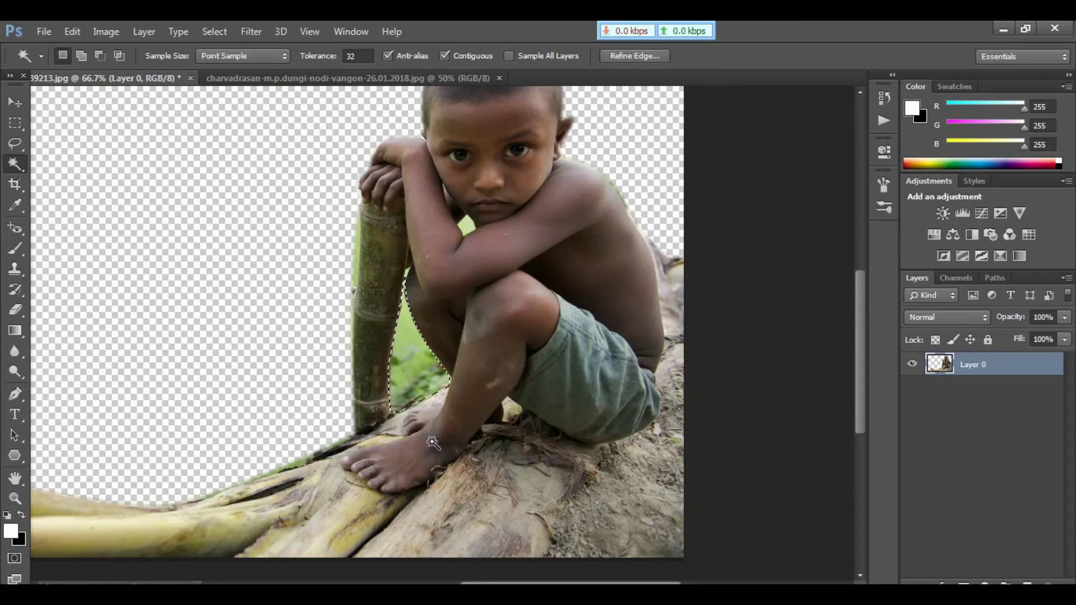
{"action": "key", "text": "Delete"}
{"action": "key", "text": "ctrl+d"}
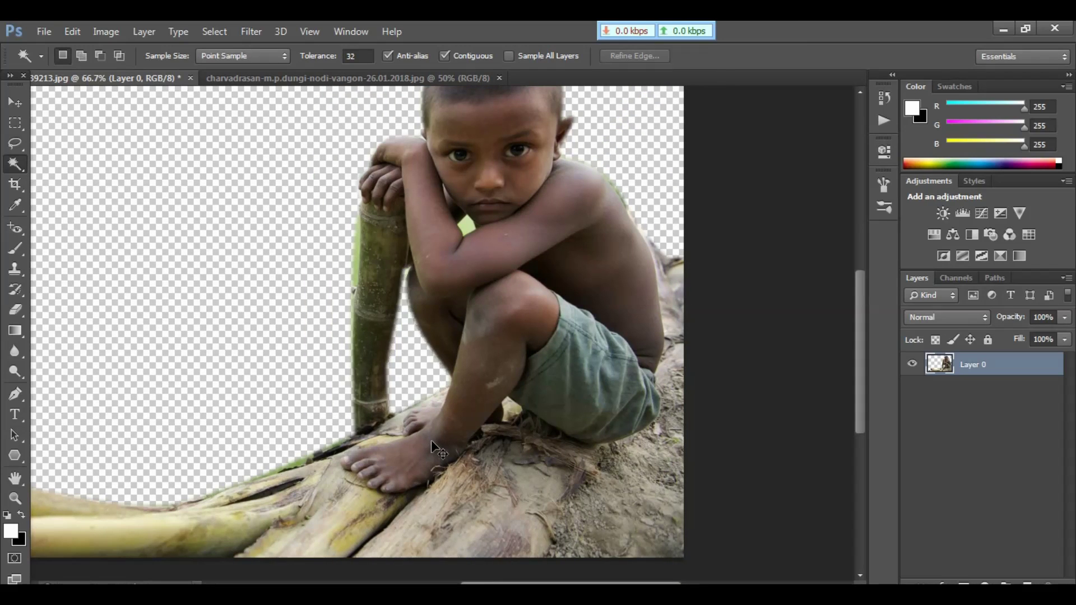
{"action": "key", "text": "ctrl+minus"}
{"action": "key", "text": "ctrl+minus"}
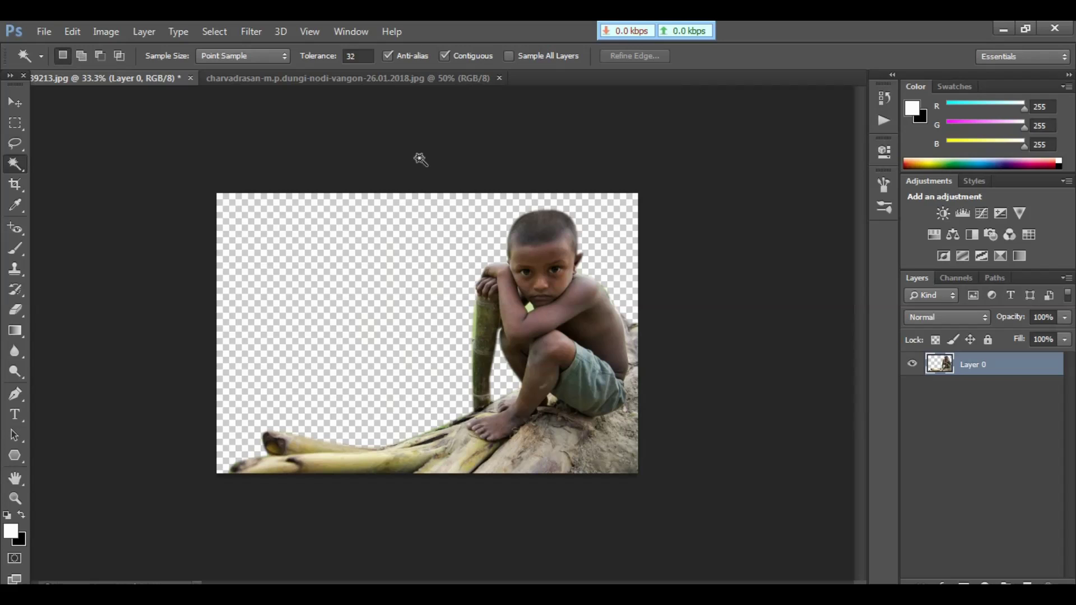
Switch to the eroded riverbank photo document.
{"action": "left_click", "coordinate": [290, 81]}
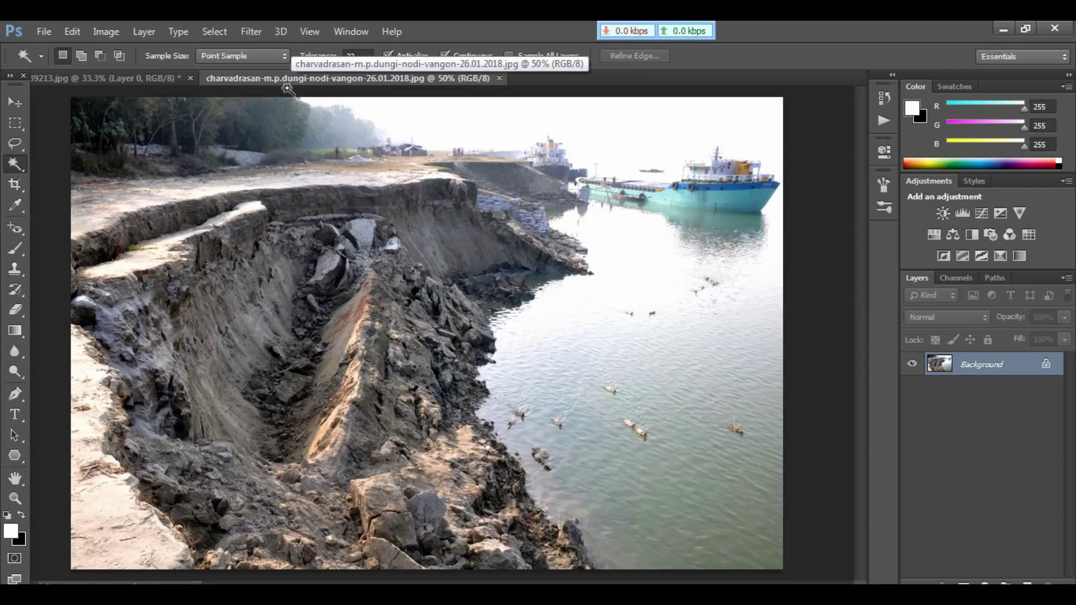
Drag the riverbank photo with the Move Tool into the boy's document as Layer 1.
{"action": "key", "text": "v"}
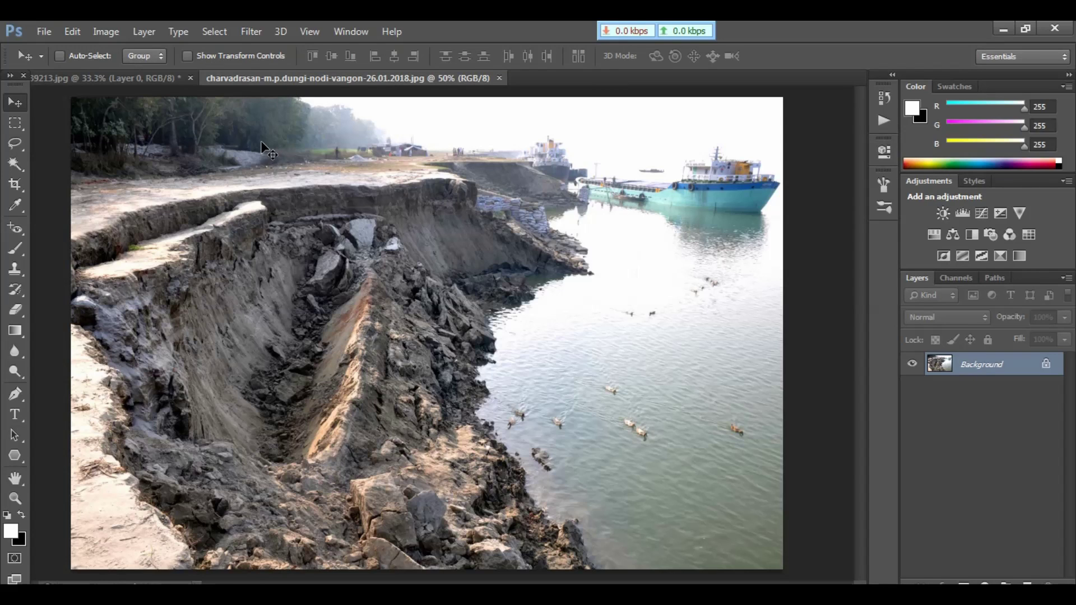
{"action": "left_click_drag", "start_coordinate": [262, 145], "coordinate": [342, 224]}
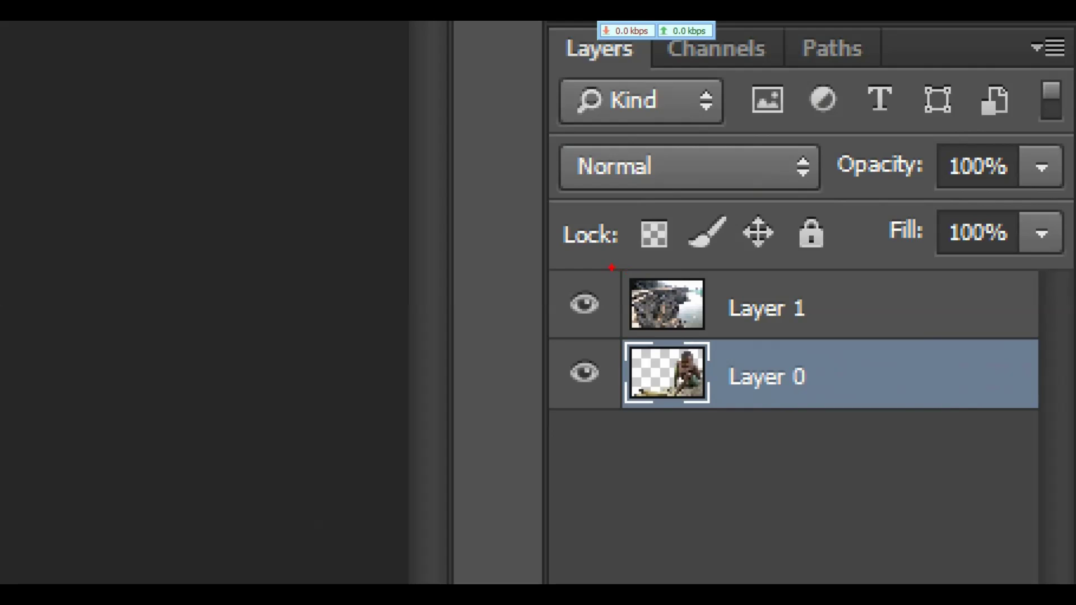
{"action": "left_click", "coordinate": [919, 351]}
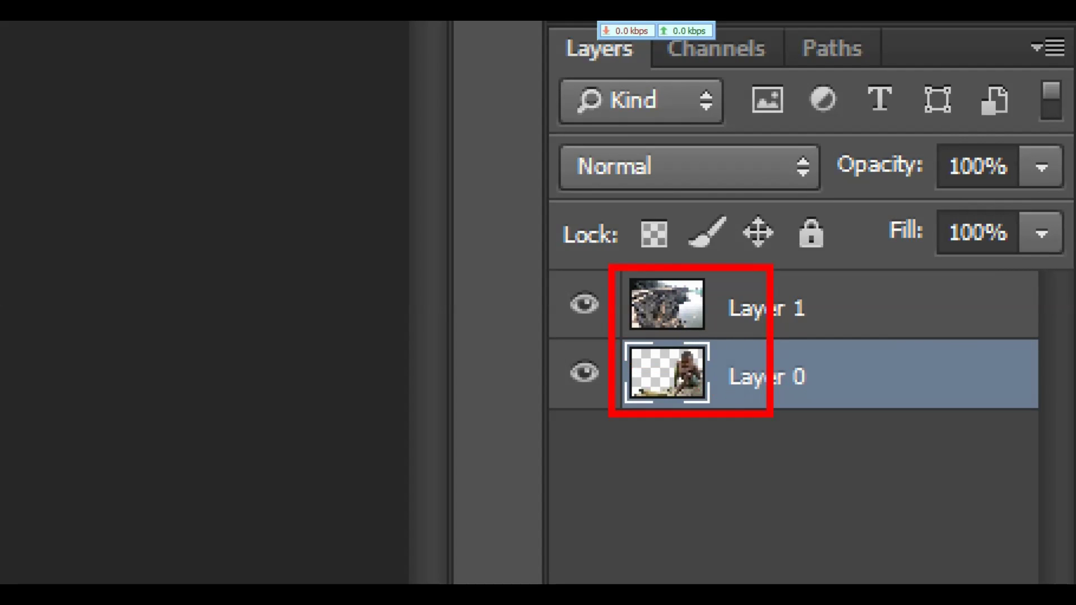
{"action": "left_click", "coordinate": [925, 374]}
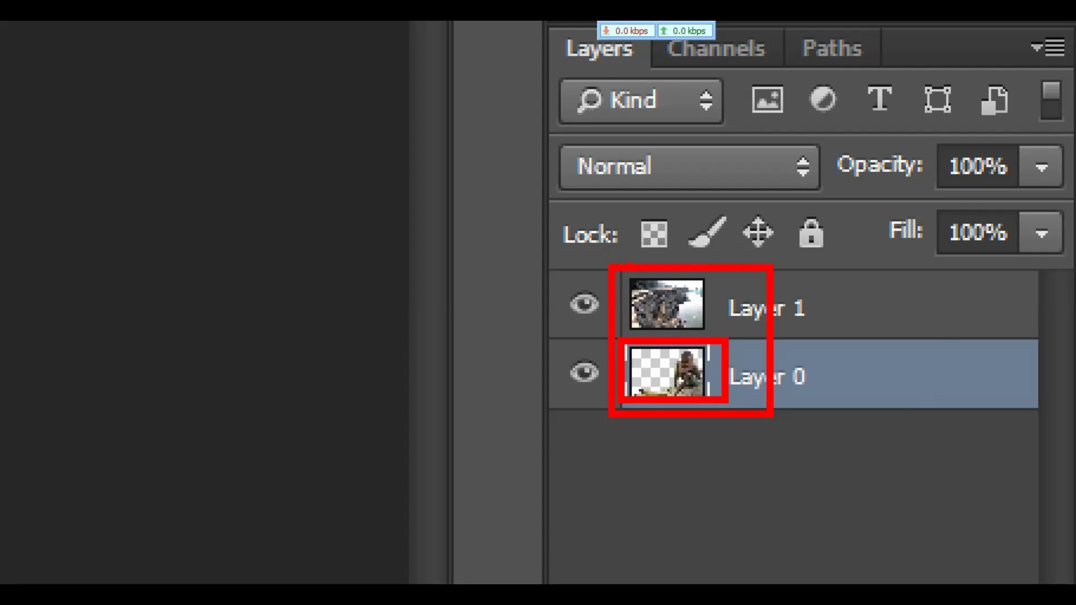
{"action": "left_click", "coordinate": [926, 348]}
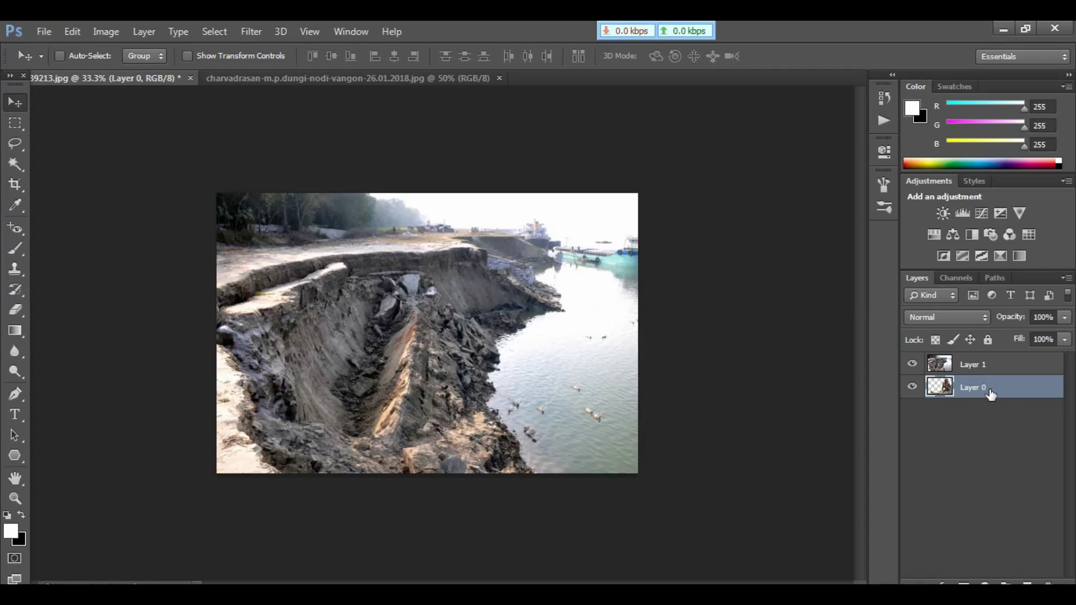
Drag Layer 0 above Layer 1 and zoom in to check the boy over the riverbank.
{"action": "left_click_drag", "start_coordinate": [990, 393], "coordinate": [987, 367]}
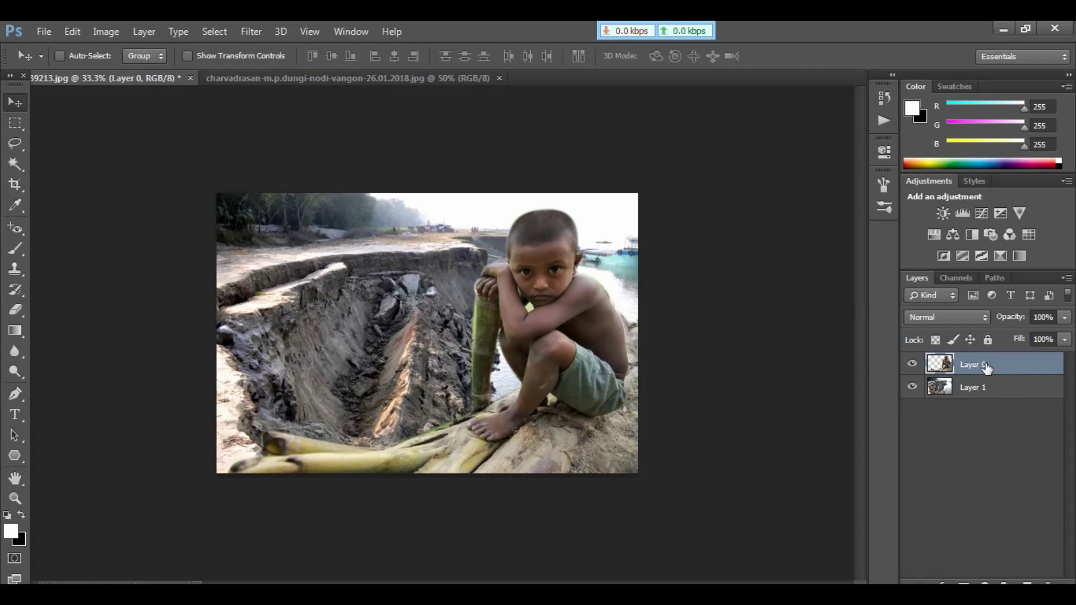
{"action": "key", "text": "ctrl+plus"}
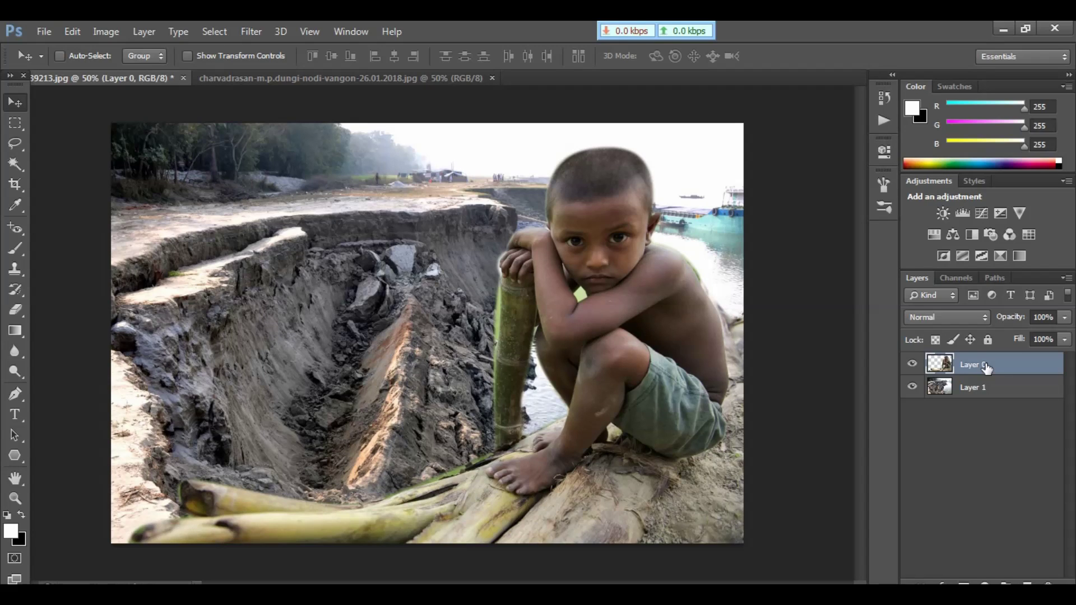
{"action": "key", "text": "ctrl+minus"}
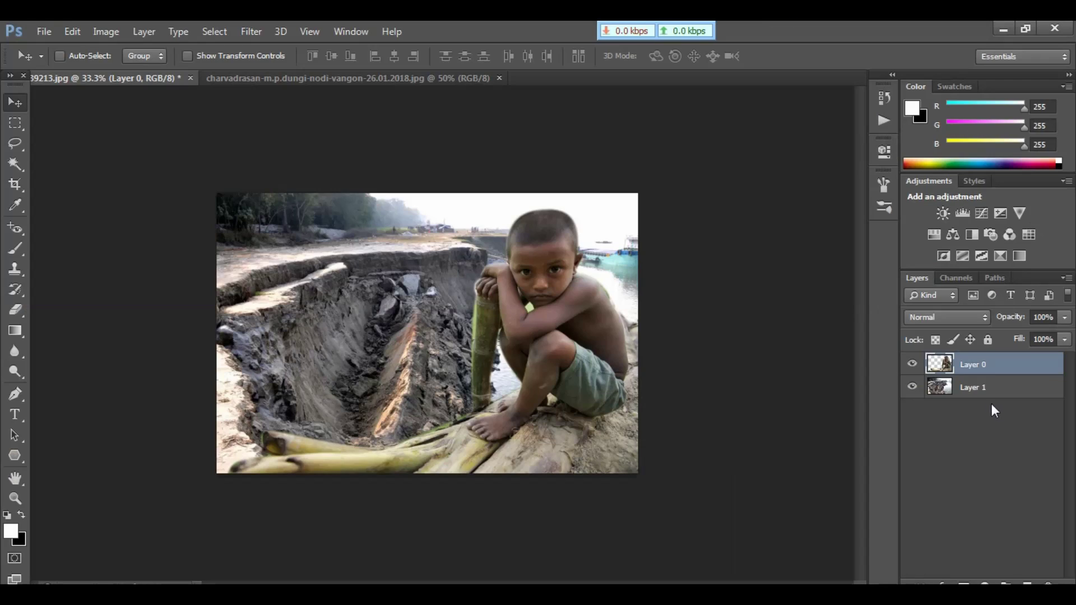
Flip riverbank Layer 1 horizontally with Free Transform and shift it to fill the canvas.
{"action": "left_click", "coordinate": [885, 364]}
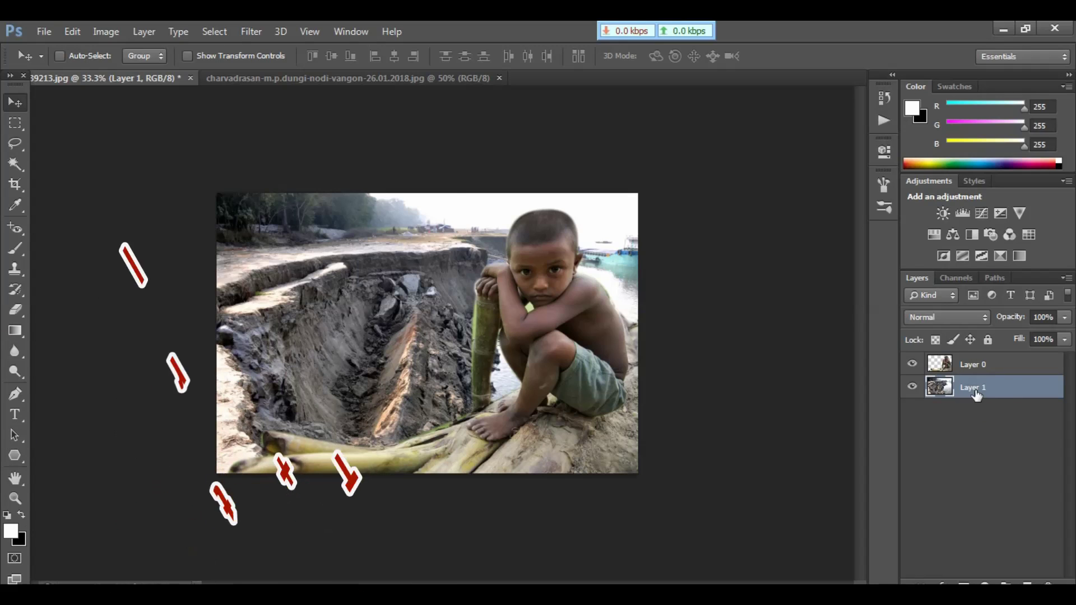
{"action": "key", "text": "ctrl+t"}
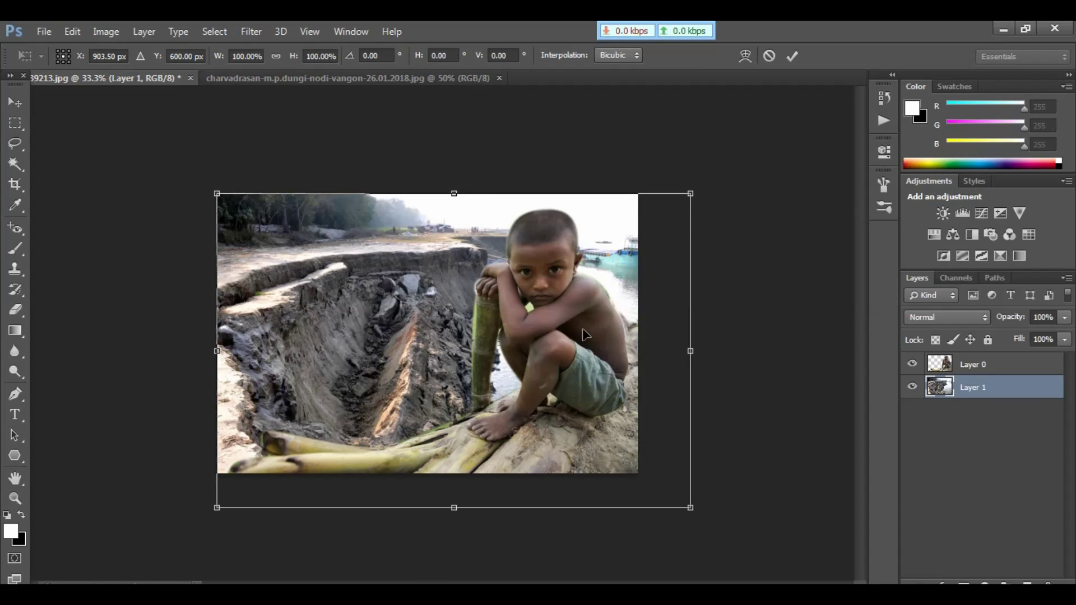
{"action": "left_click_drag", "start_coordinate": [497, 314], "coordinate": [488, 298]}
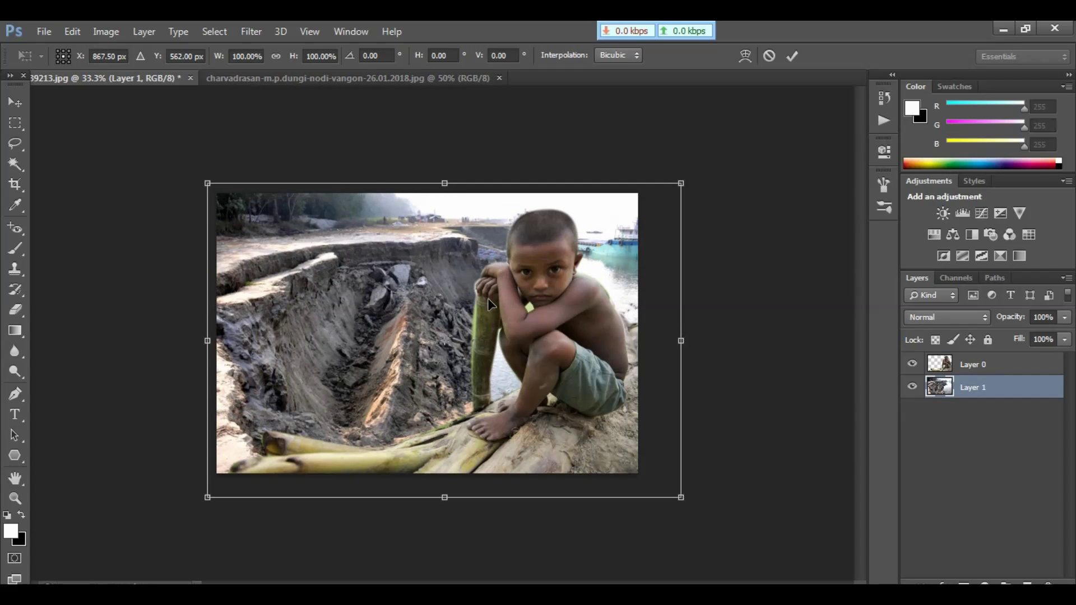
{"action": "left_click_drag", "start_coordinate": [208, 341], "coordinate": [485, 313]}
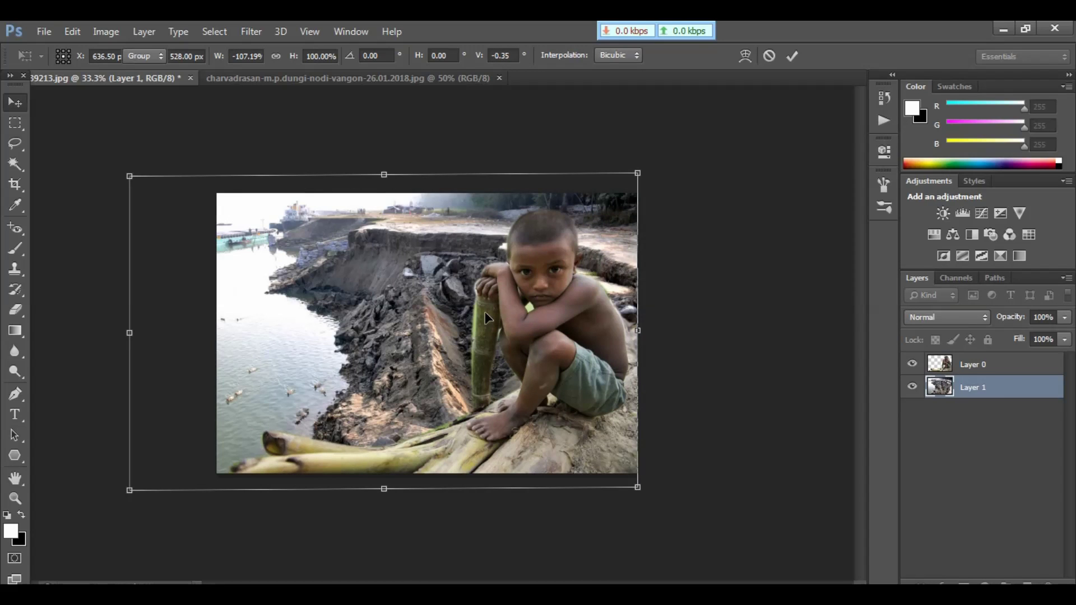
{"action": "key", "text": "Return"}
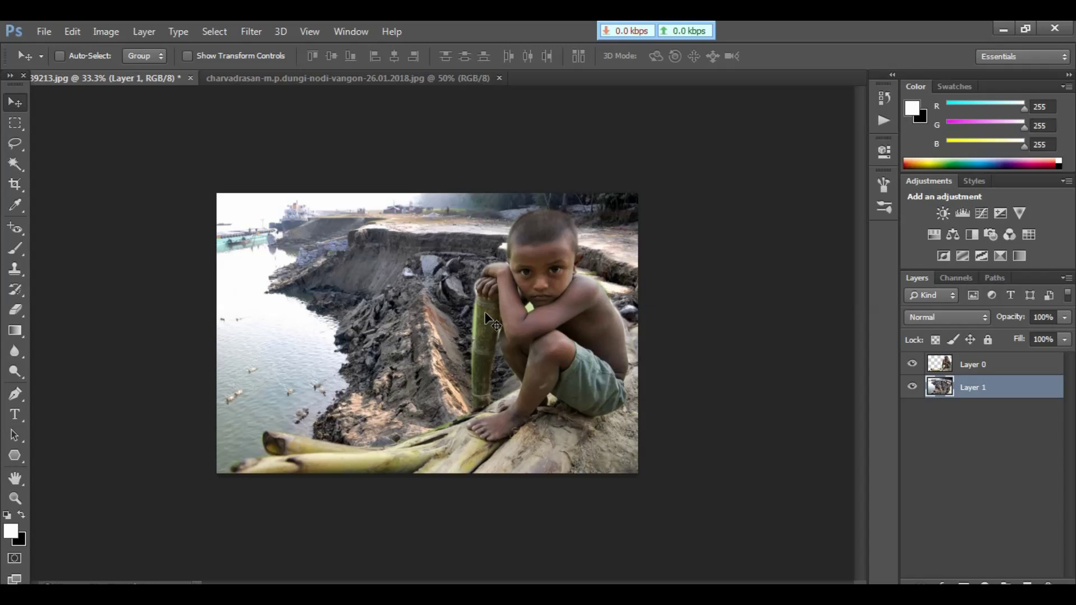
{"action": "key", "text": "ctrl+plus"}
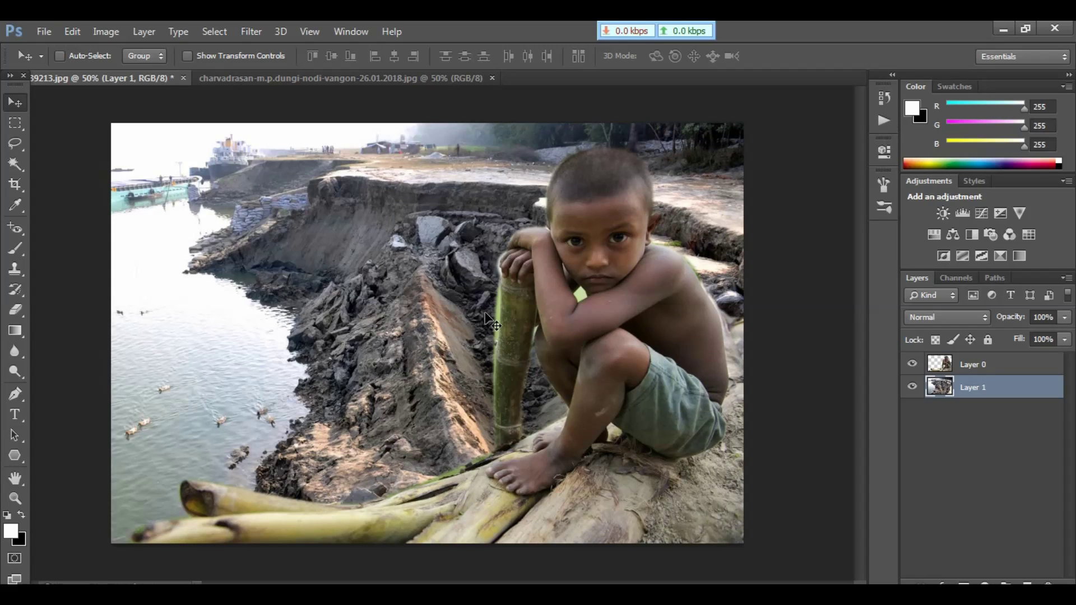
{"action": "key", "text": "ctrl+minus"}
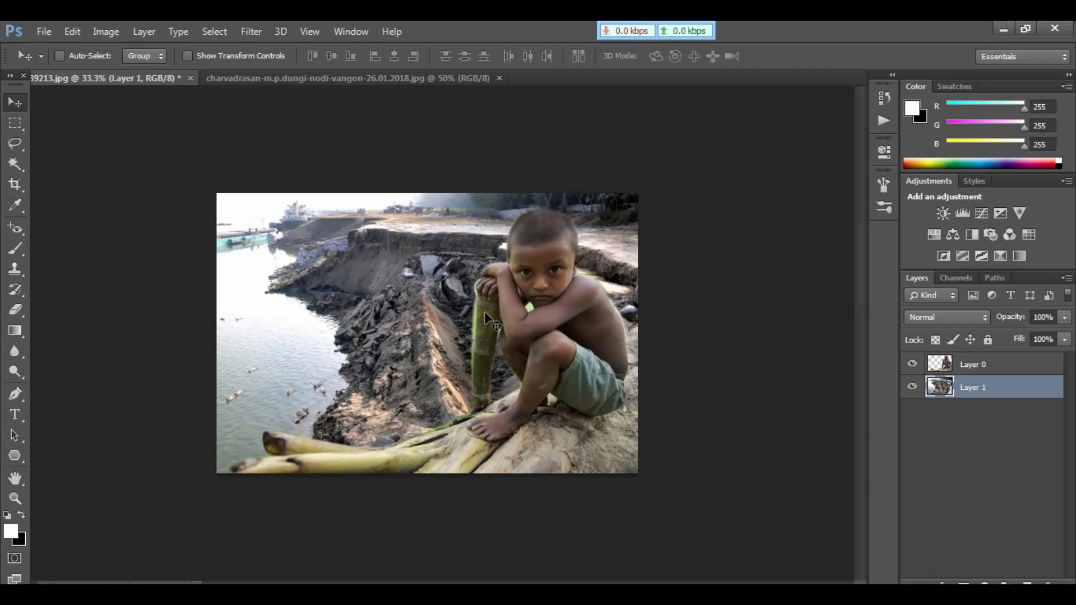